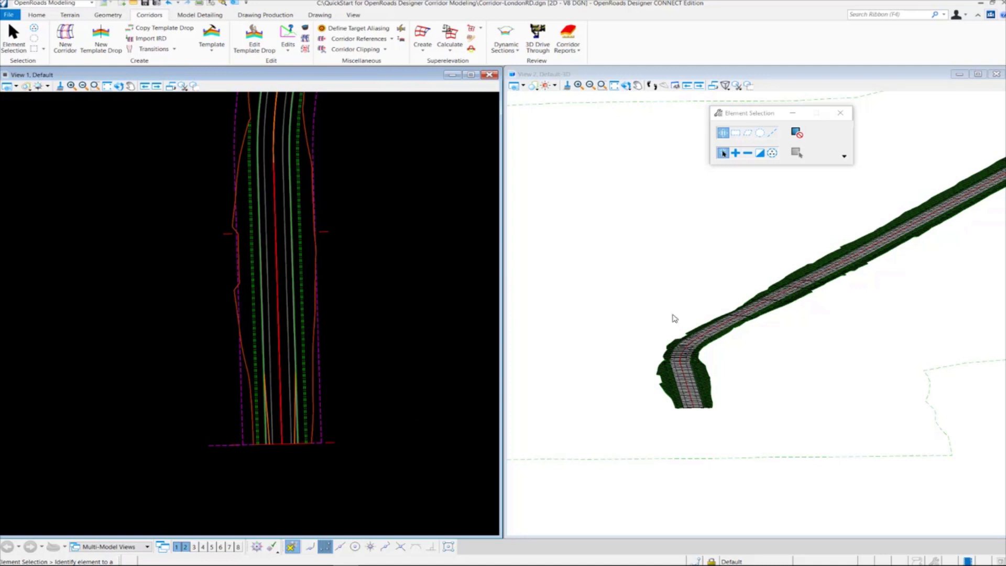
Activate View 2, zoom in on the corridor's curved end, and show the Rotate View presets.
left_click(638, 376)
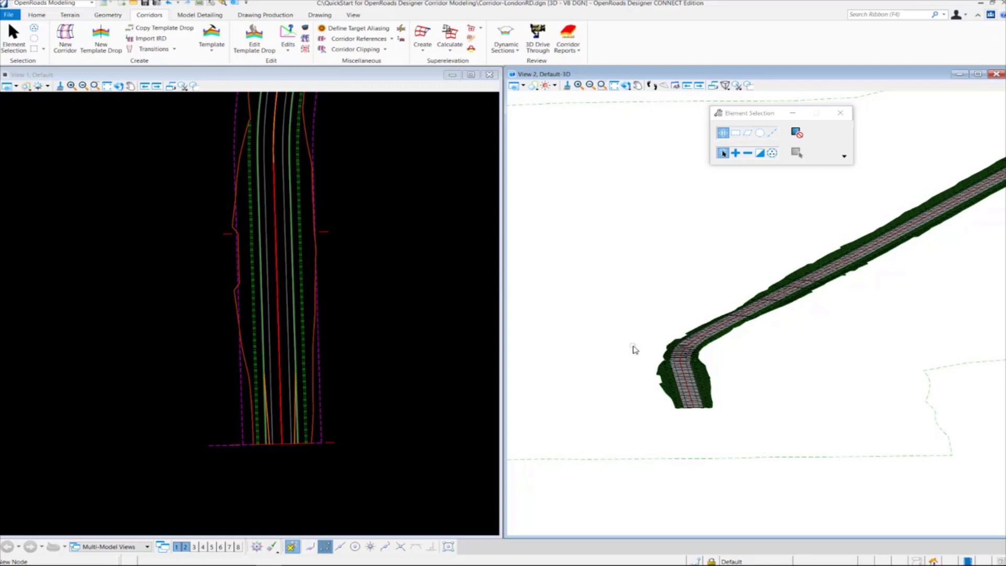
scroll(696, 436, "up", 1)
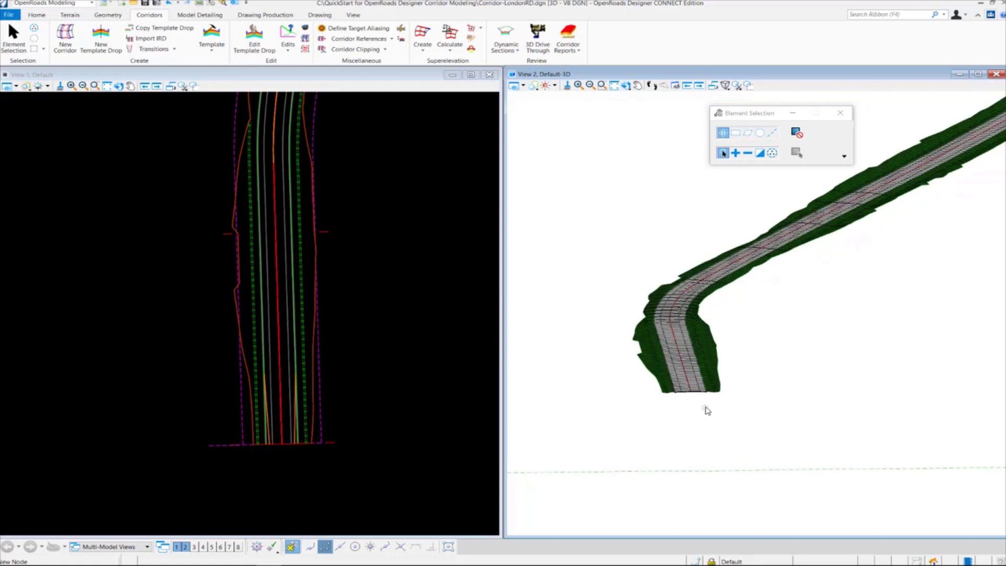
scroll(706, 408, "up", 1)
scroll(704, 408, "up", 1)
scroll(704, 407, "down", 3)
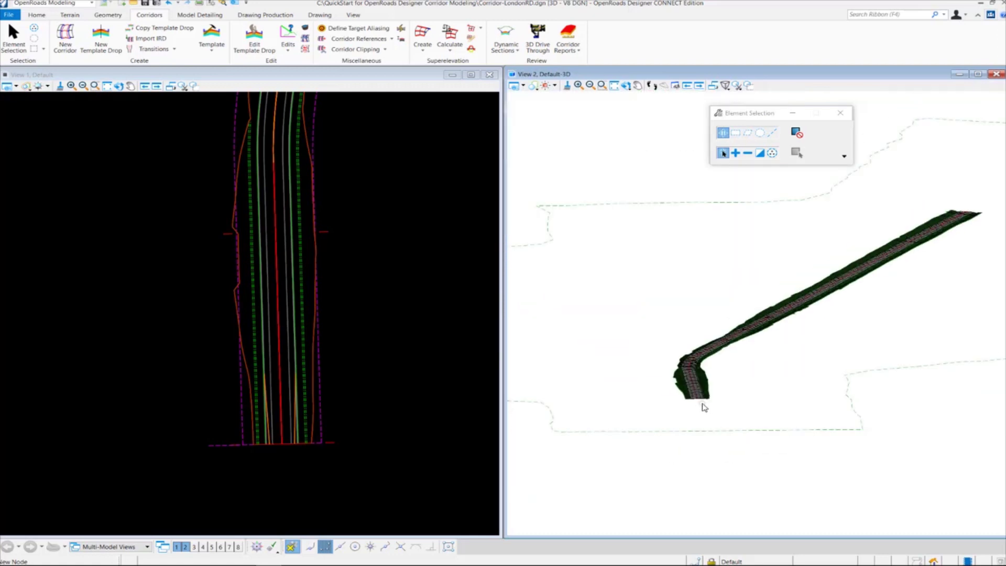
scroll(704, 408, "down", 1)
scroll(704, 408, "up", 1)
scroll(703, 407, "up", 1)
scroll(701, 406, "up", 1)
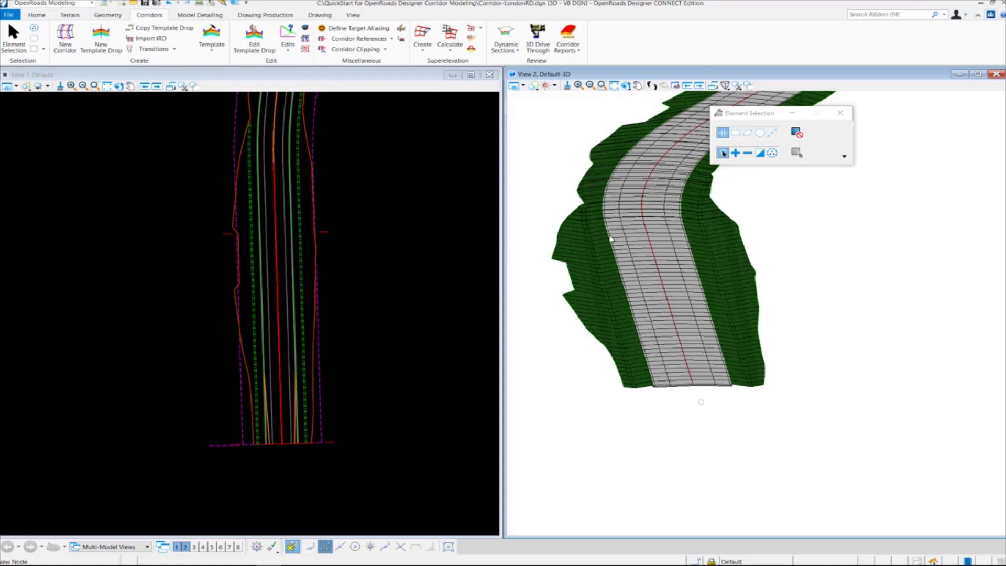
left_click(627, 87)
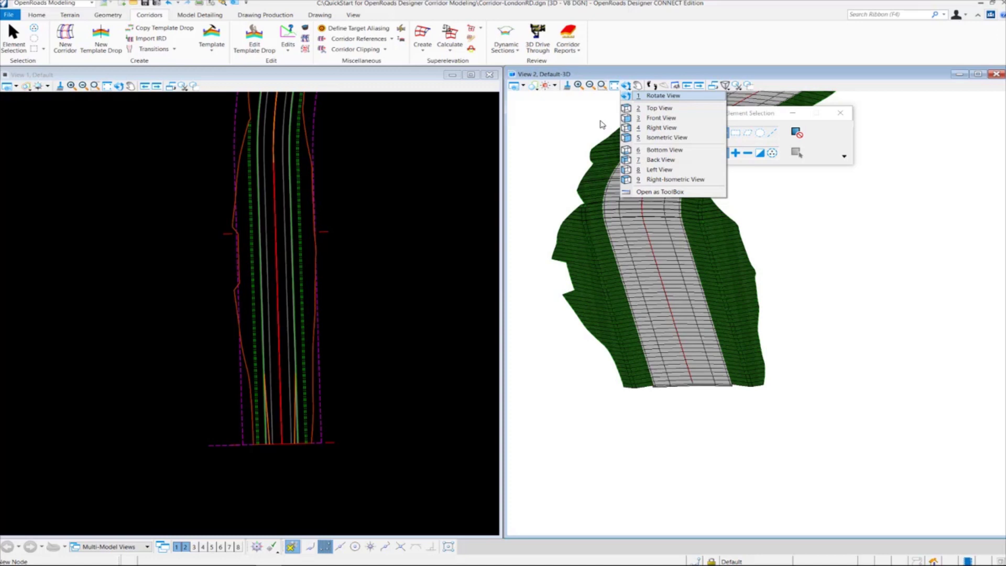
Dynamically rotate View 2 to an oblique view along the road toward its curve.
key("Return")
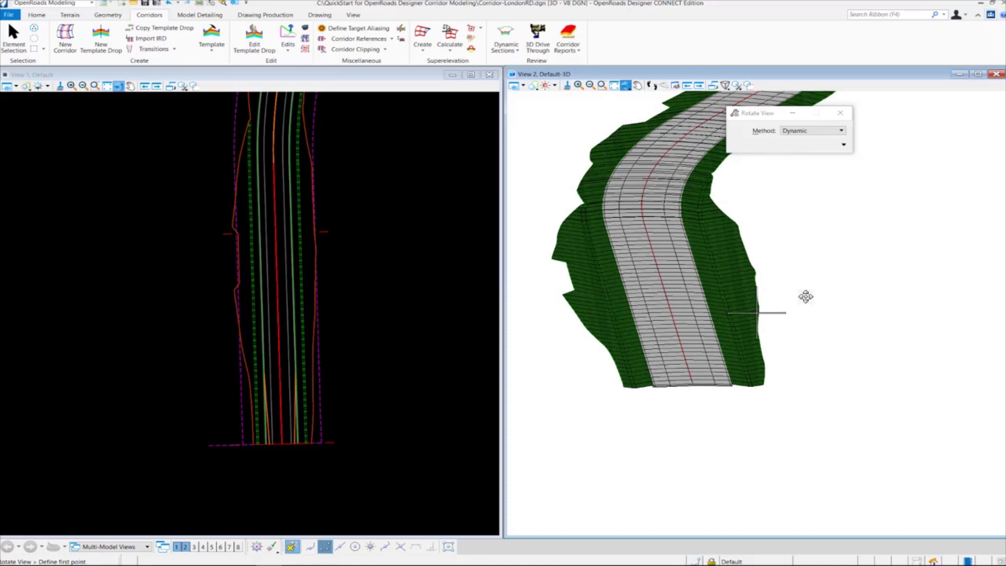
left_click(757, 312)
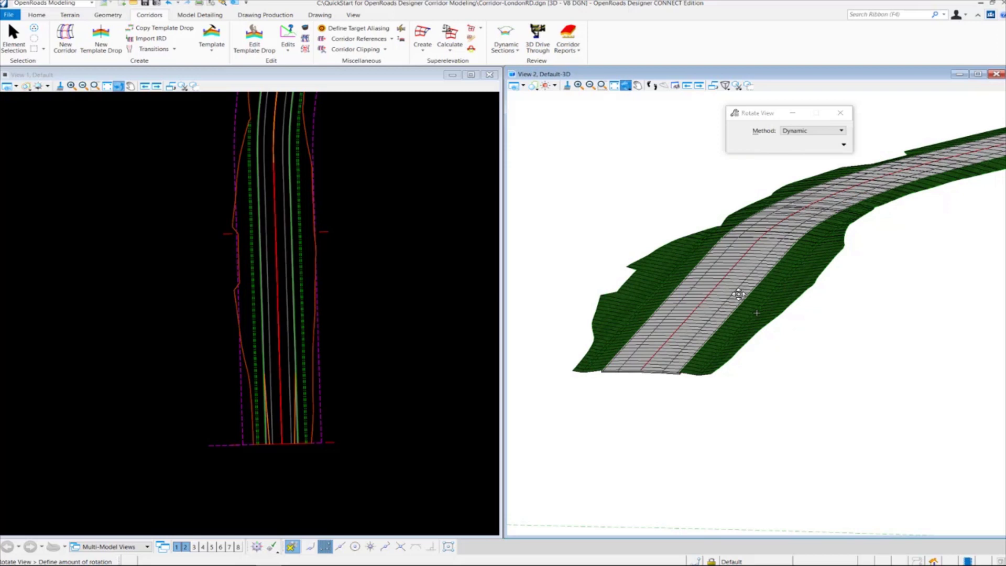
left_click(738, 294)
right_click(774, 381)
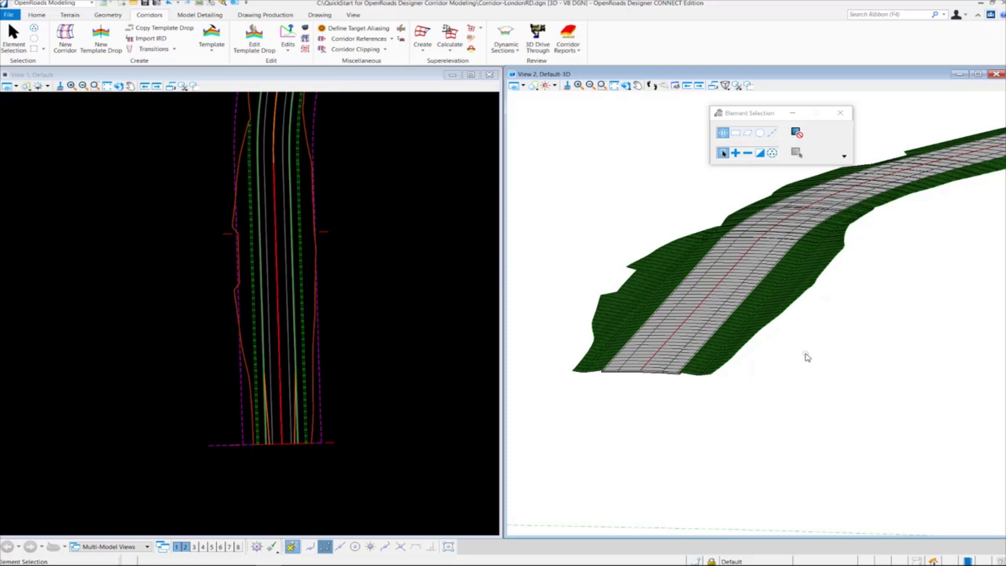
scroll(806, 358, "down", 3)
scroll(837, 343, "down", 1)
scroll(855, 331, "up", 1)
scroll(773, 356, "up", 2)
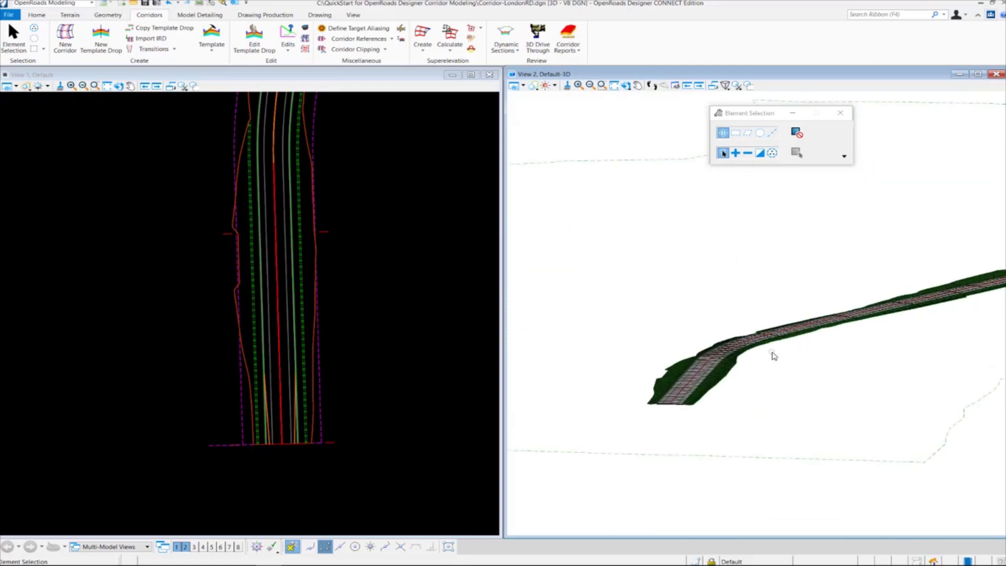
scroll(773, 356, "up", 1)
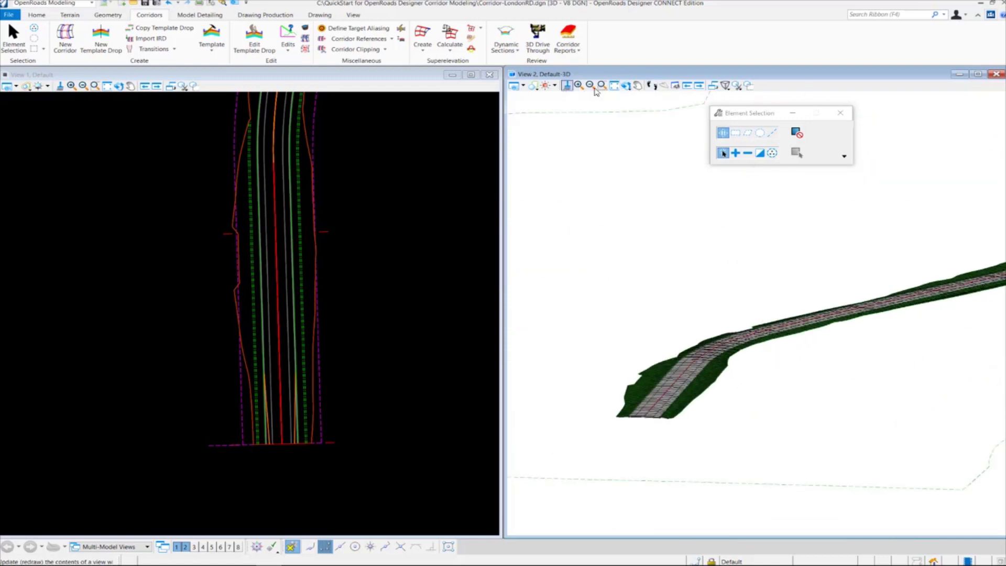
Zoom View 2 out to the full corridor and make View 1 (plan) active.
left_click(400, 405)
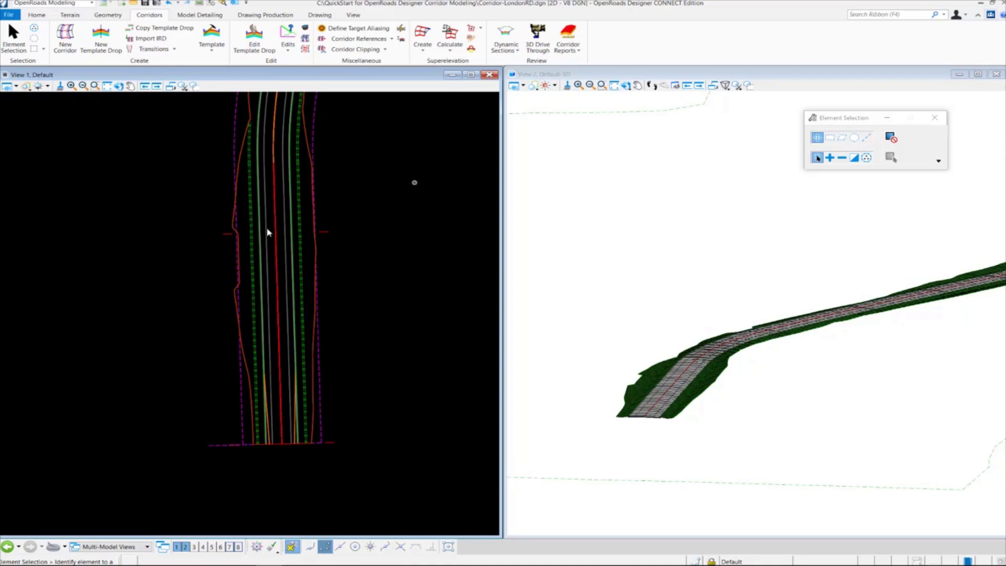
Open a dynamic cross-section view for the corridor picked in View 1.
left_click(388, 223)
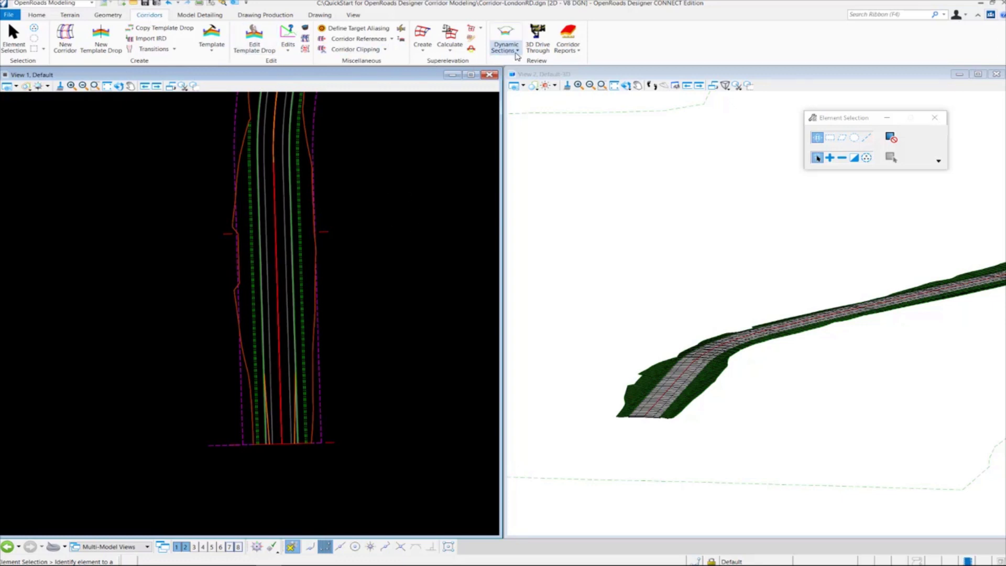
left_click(517, 51)
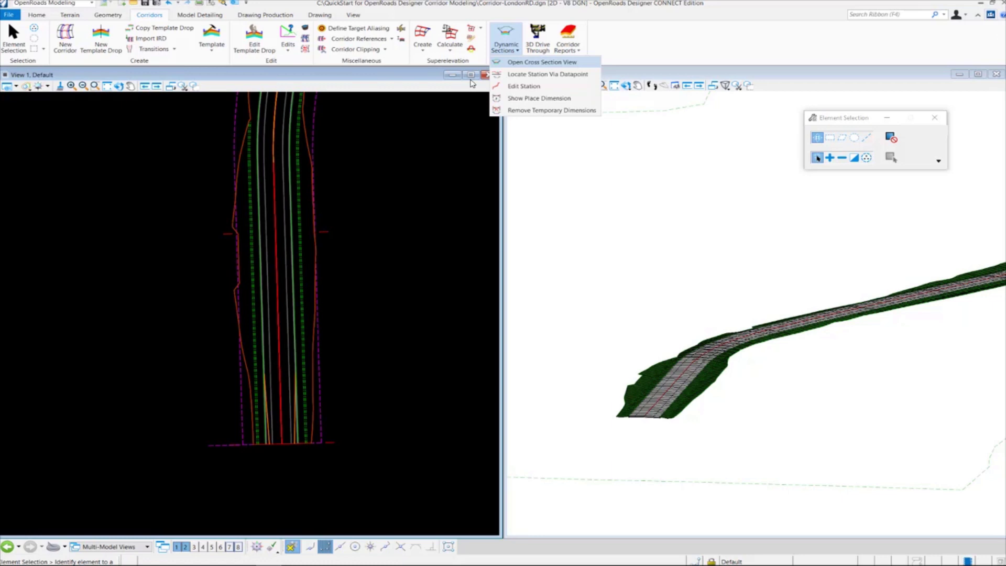
left_click(543, 62)
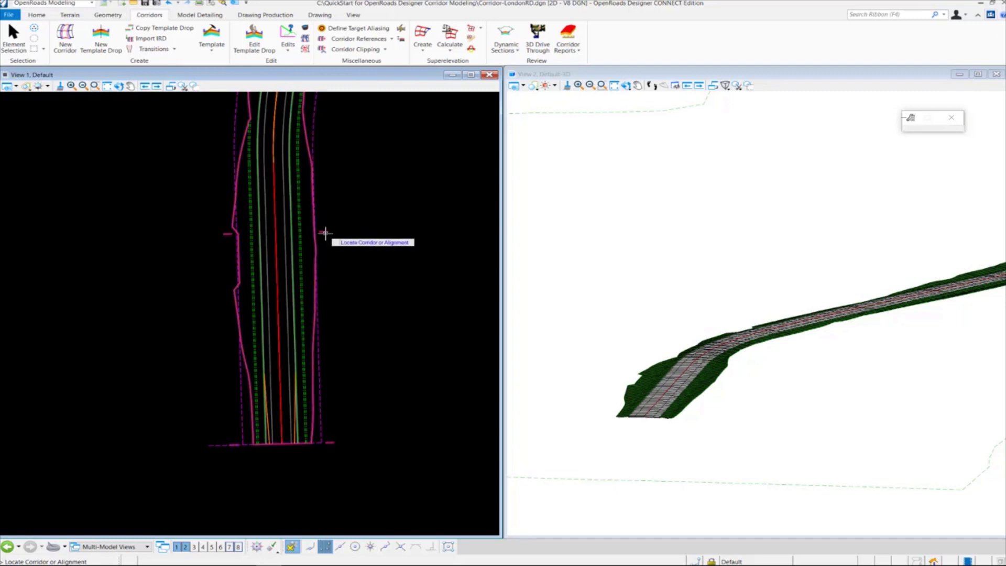
left_click(325, 234)
left_click(155, 291)
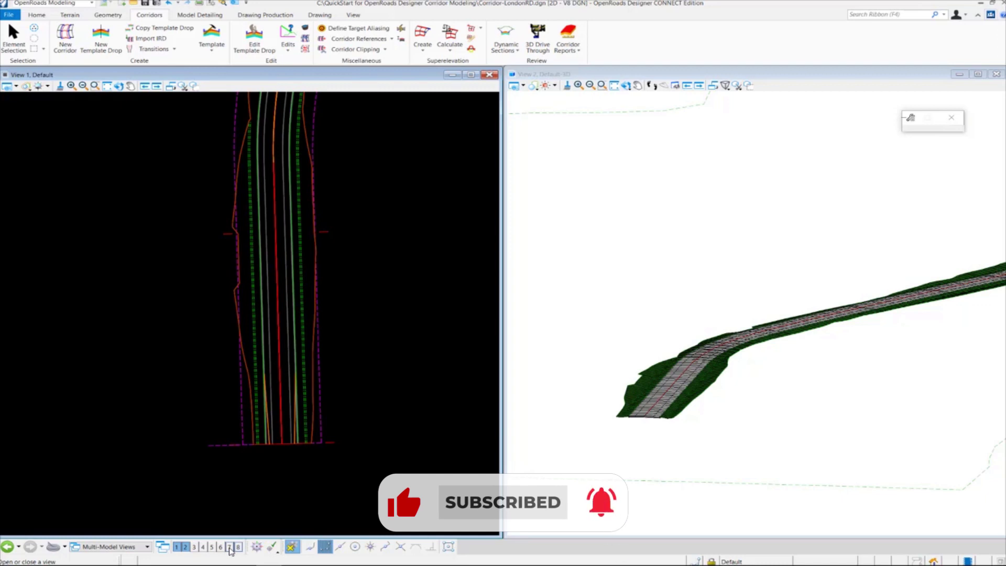
Open View 7 and display the LondonRd cross section at station 50+00 in it.
left_click(229, 548)
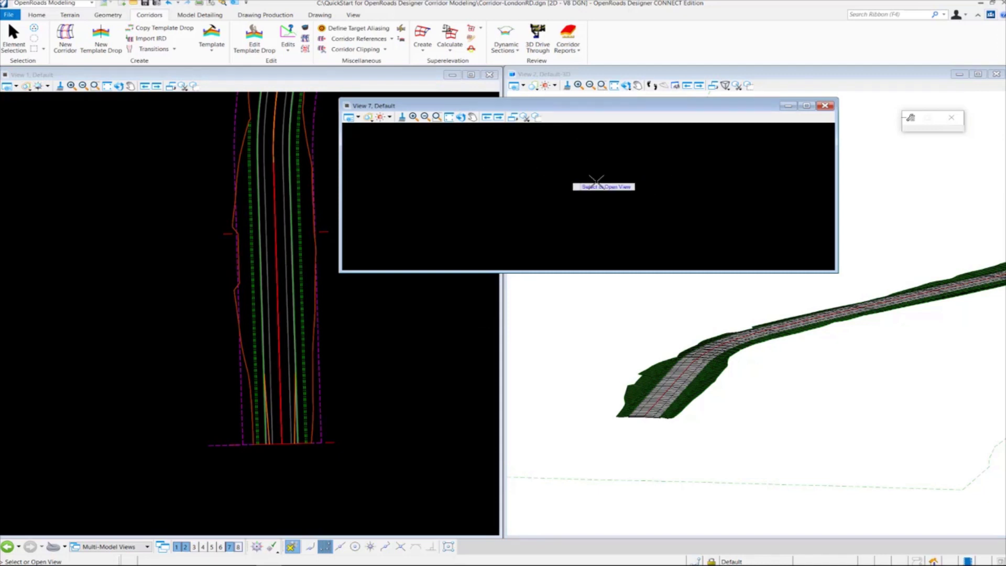
left_click(449, 241)
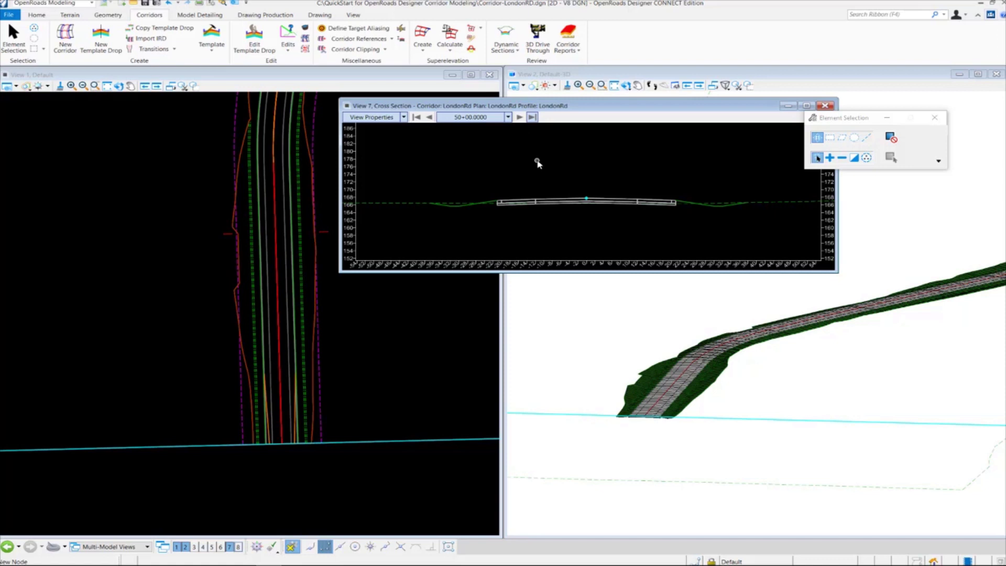
left_click(520, 117)
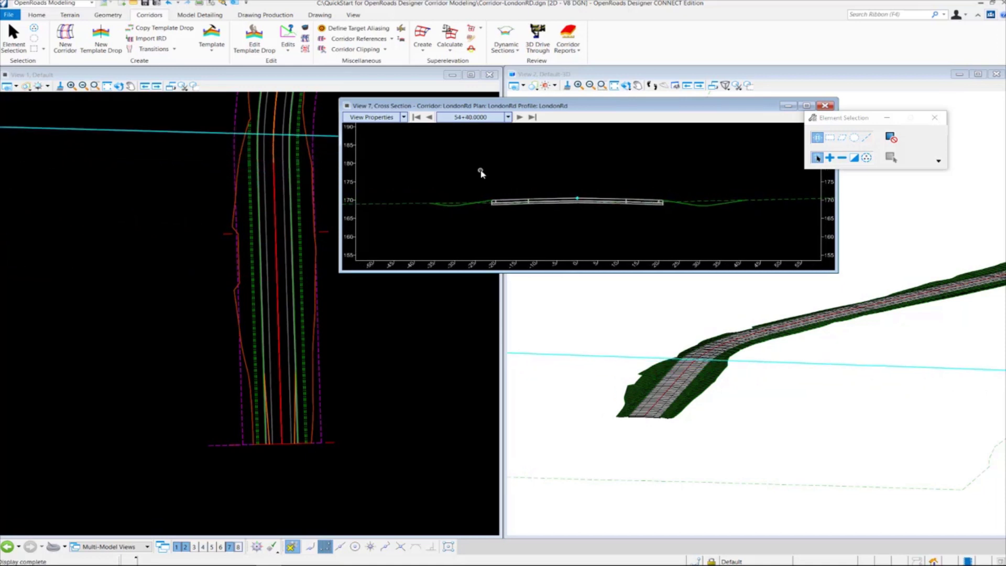
left_click(428, 117)
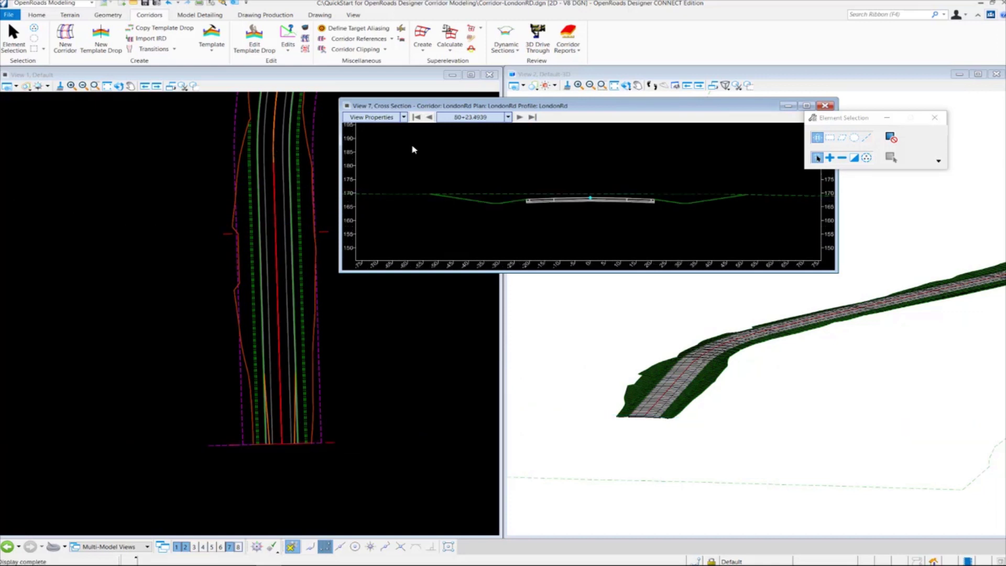
left_click(417, 116)
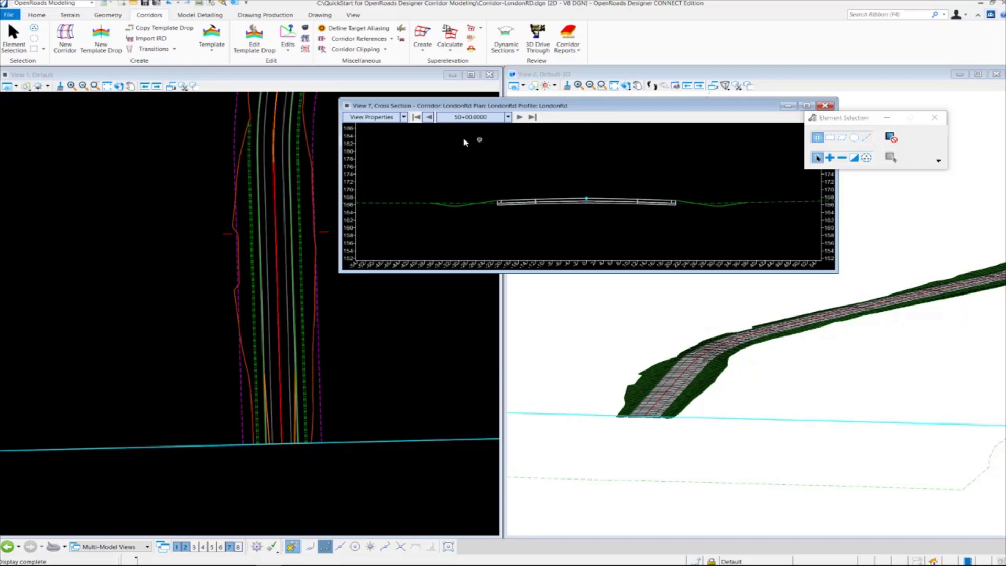
Change View 7's vertical exaggeration from 1.00 to 5 in View Properties.
left_click(403, 117)
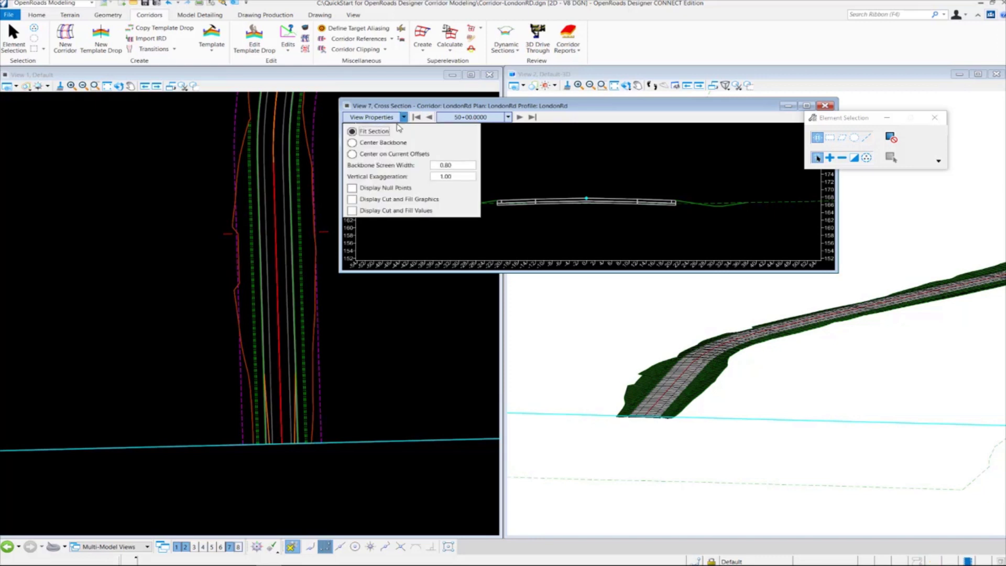
left_click(464, 177)
double_click(461, 179)
type("5")
key("Tab")
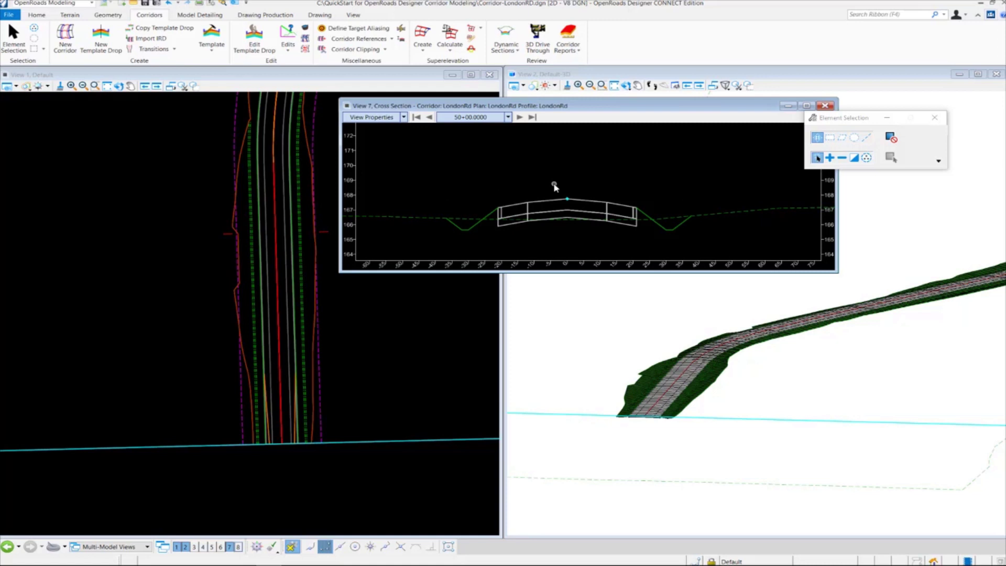
scroll(555, 186, "down", 1)
scroll(555, 186, "down", 1)
scroll(555, 187, "down", 1)
scroll(554, 186, "down", 2)
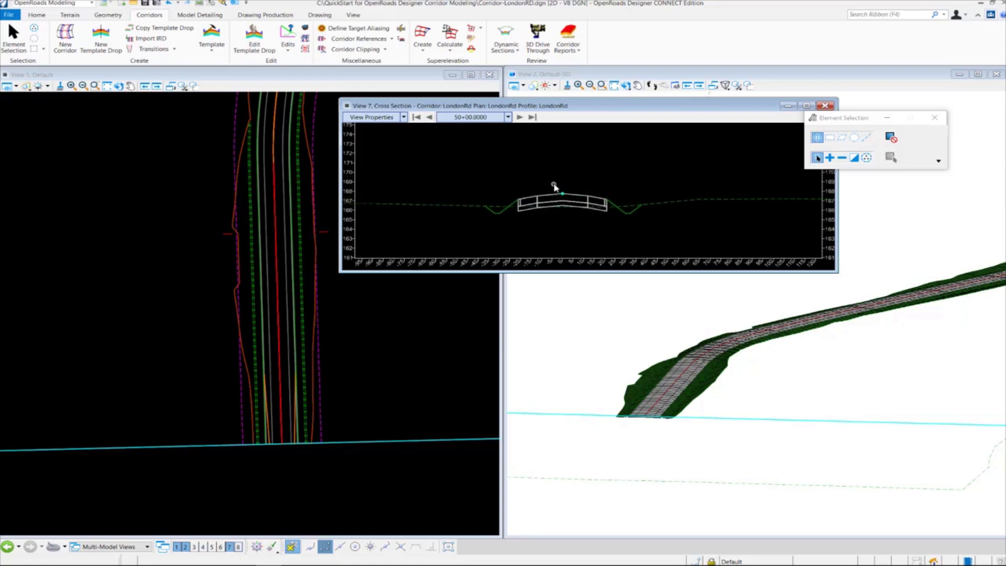
scroll(554, 186, "up", 3)
scroll(554, 186, "down", 3)
scroll(554, 186, "down", 1)
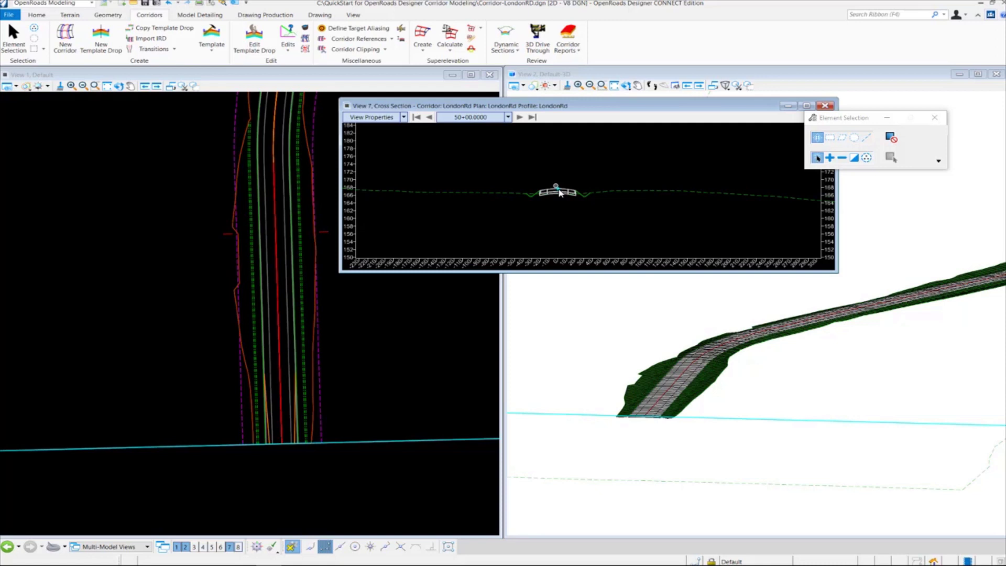
scroll(553, 188, "up", 2)
scroll(530, 180, "up", 1)
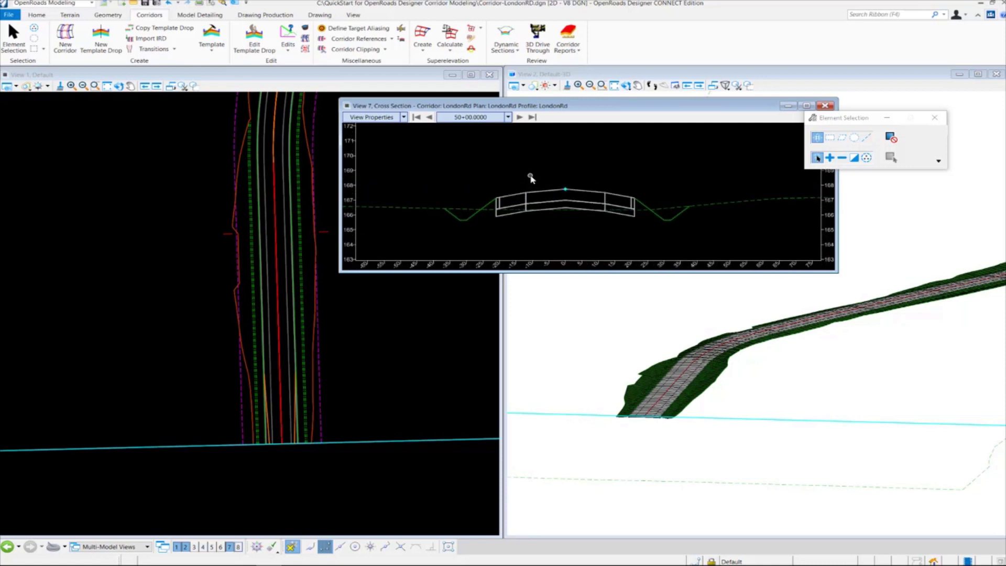